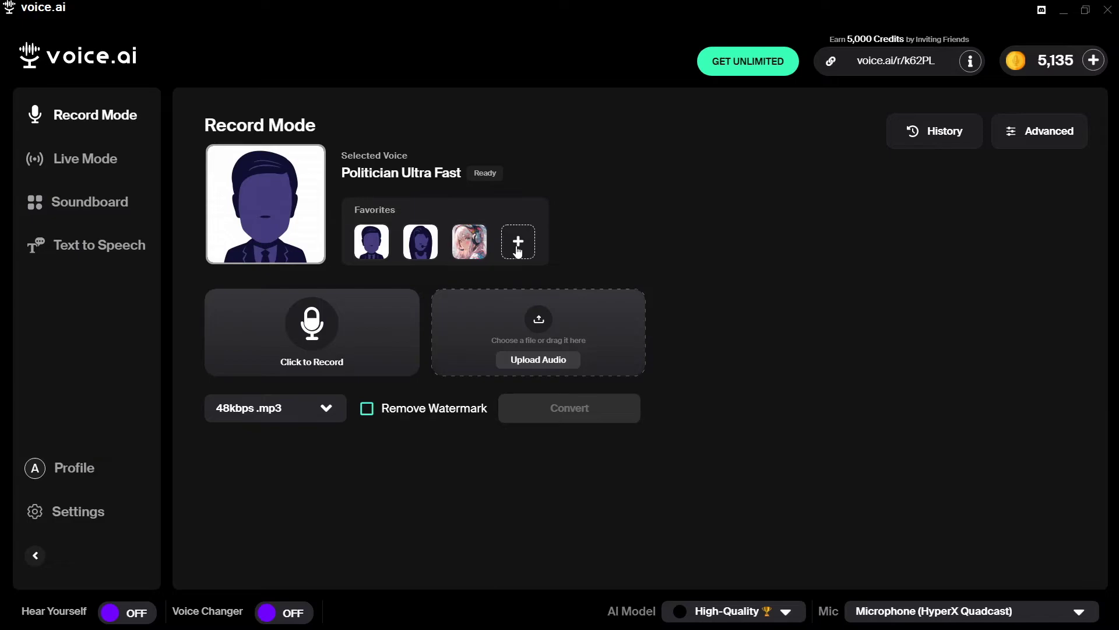
# Step: Review Politician Ultra Fast as the selected voice and the three Favorites with their + slot
pyautogui.moveTo(424, 247)
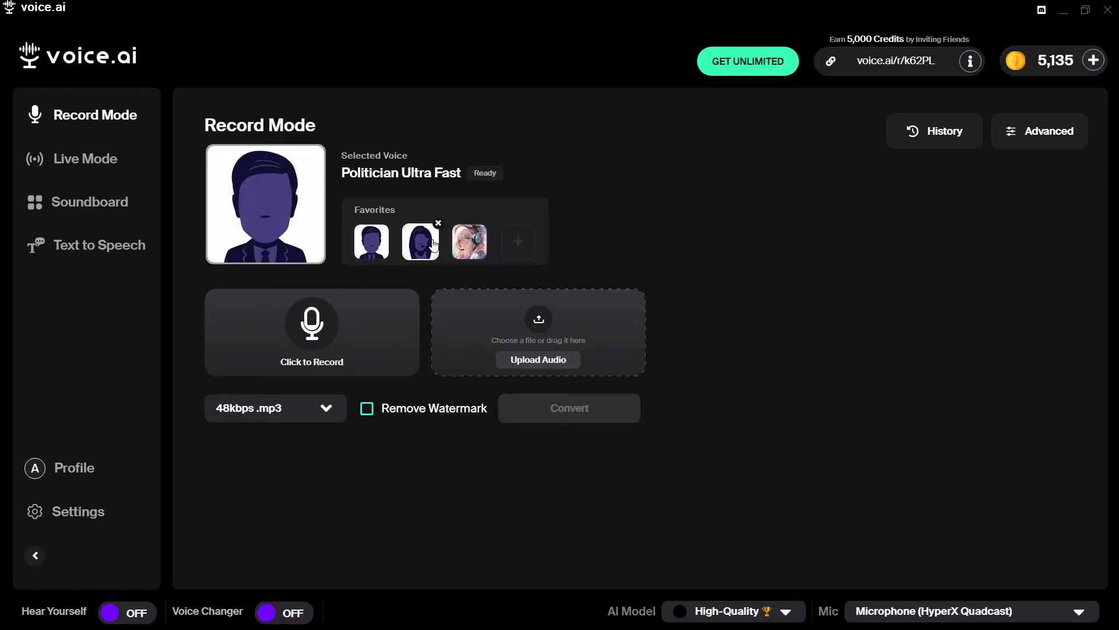
# Step: Open the voice character library from the Favorites + slot and scroll through the voices
pyautogui.click(507, 239)
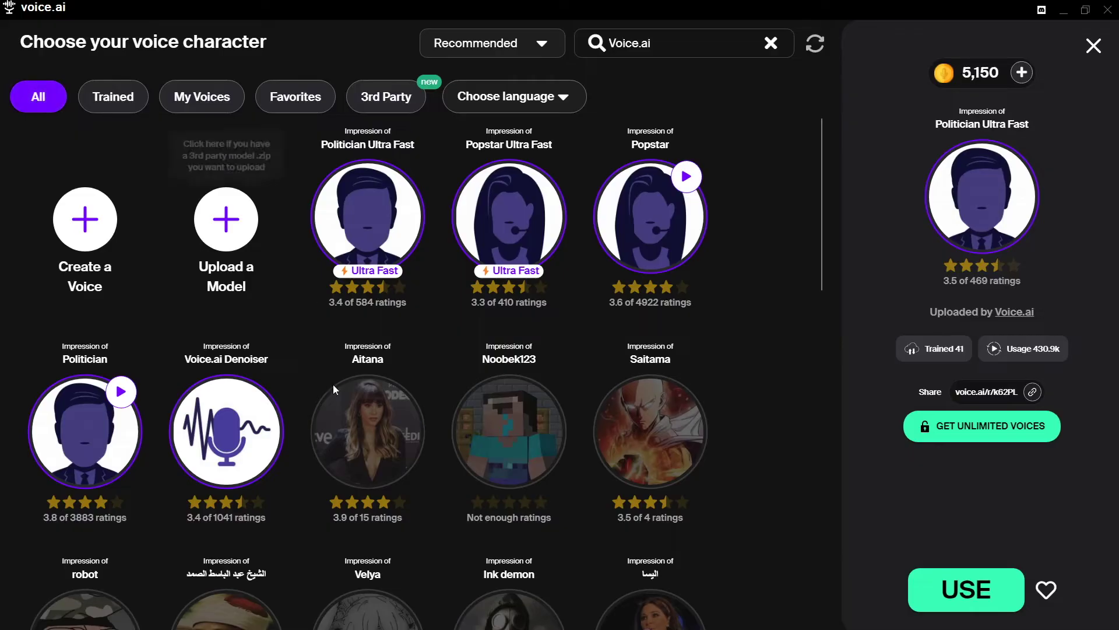
pyautogui.scroll(-7, 335, 395)
pyautogui.scroll(-8, 334, 395)
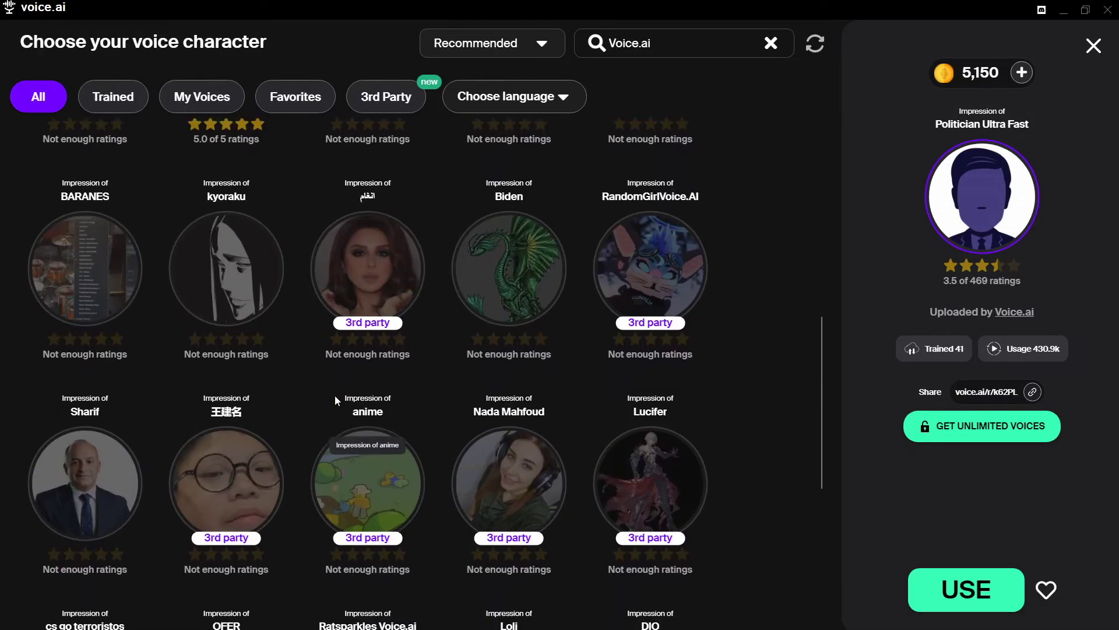
pyautogui.scroll(15, 335, 395)
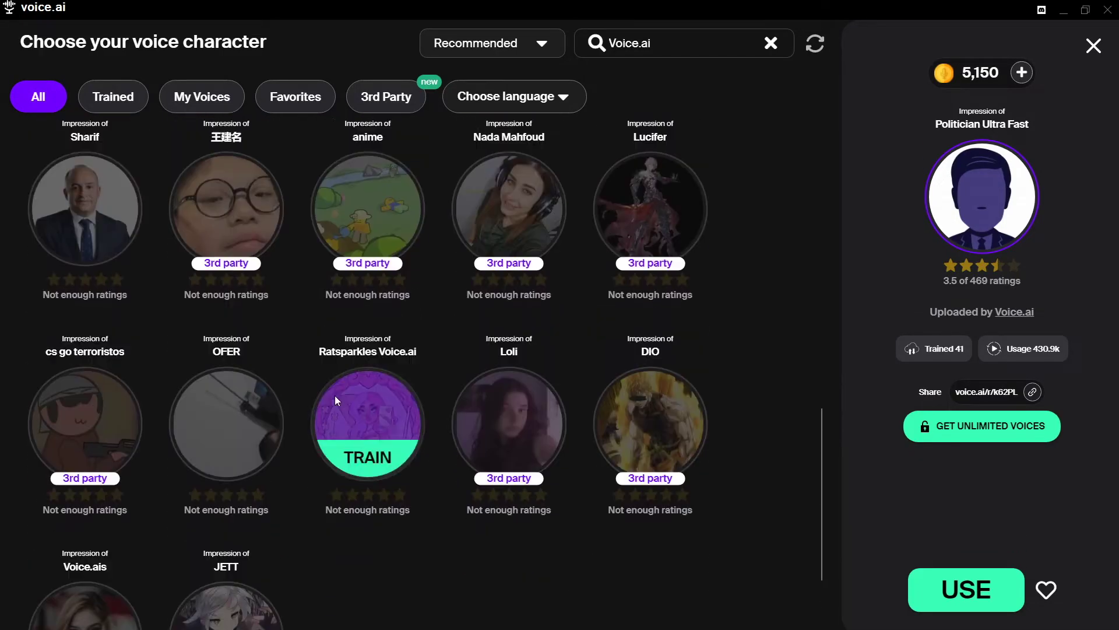
# Step: Step through the Trained, My Voices and Favorites filters, ending on 3rd Party voices
pyautogui.click(114, 99)
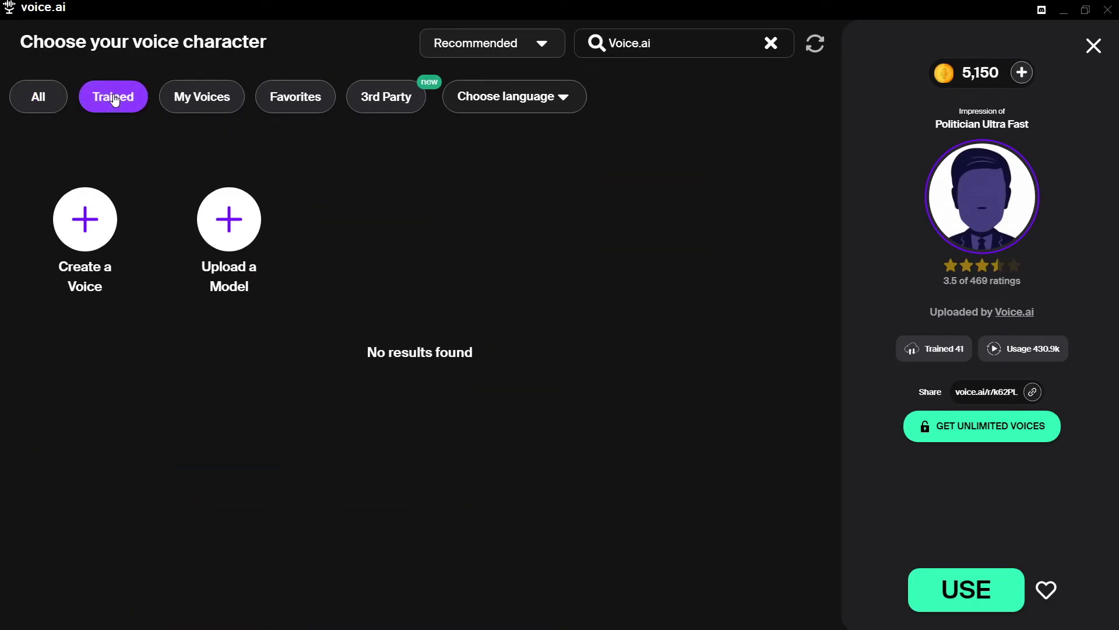
pyautogui.click(199, 98)
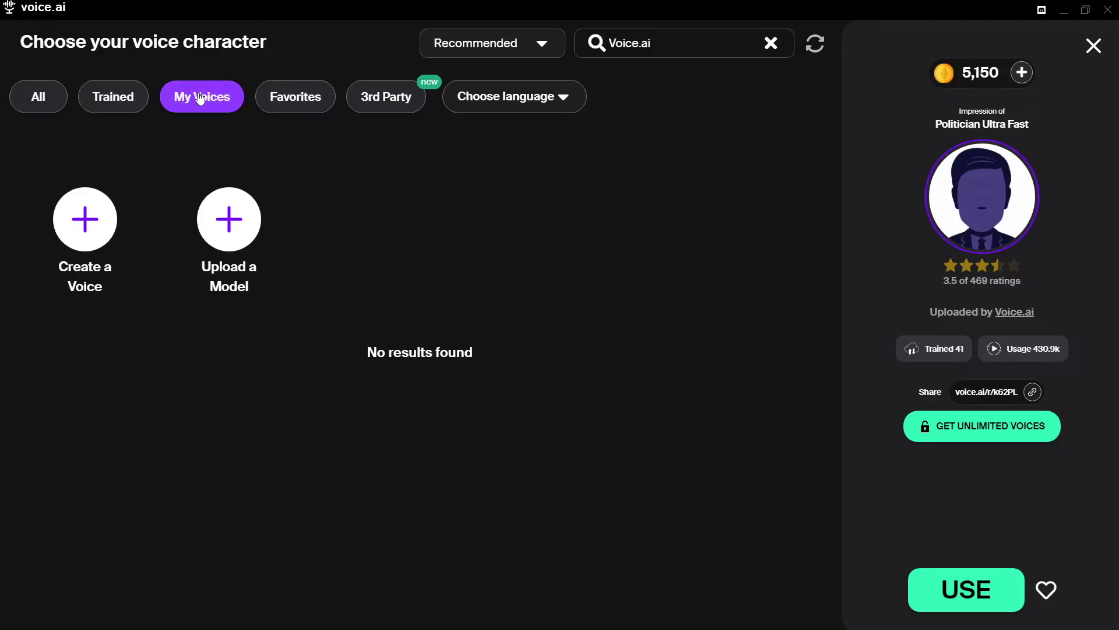
pyautogui.click(287, 98)
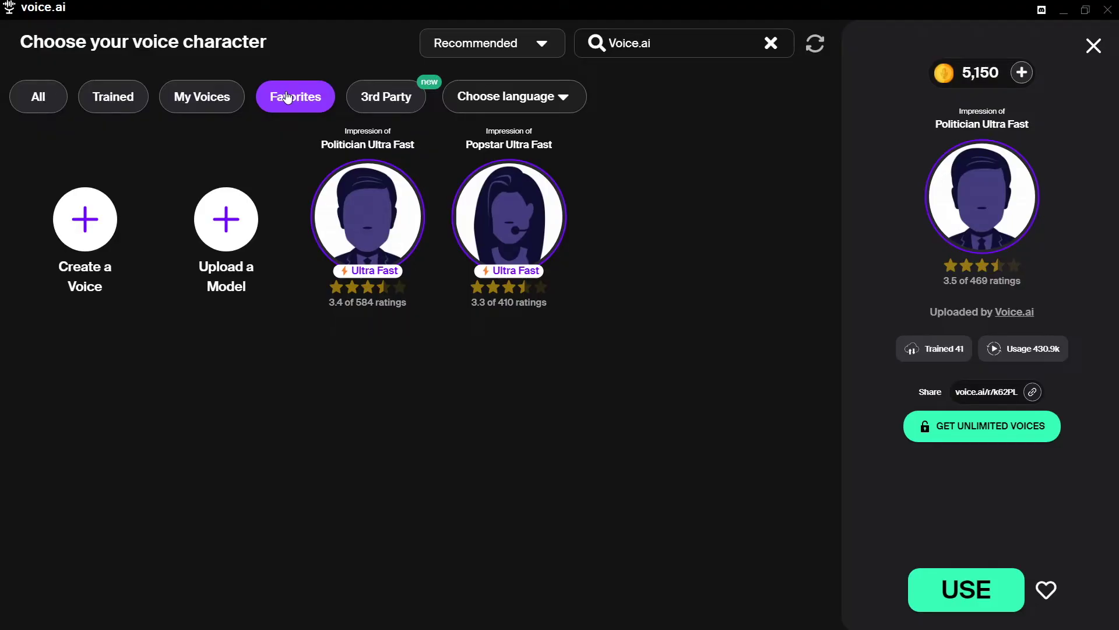
pyautogui.click(393, 102)
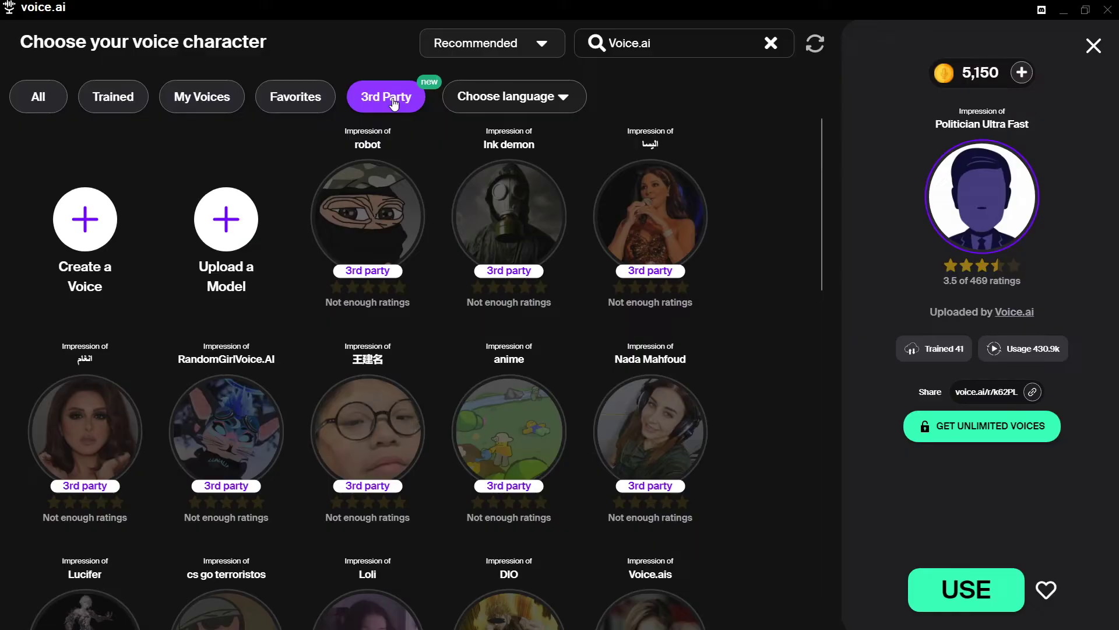
pyautogui.click(528, 98)
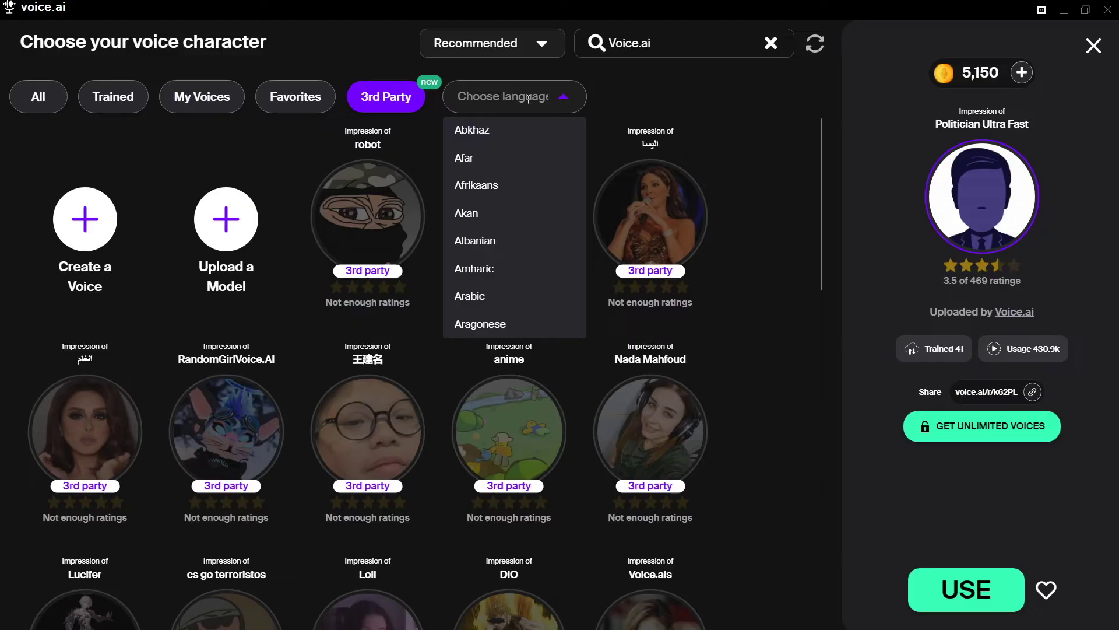
pyautogui.scroll(-3, 516, 253)
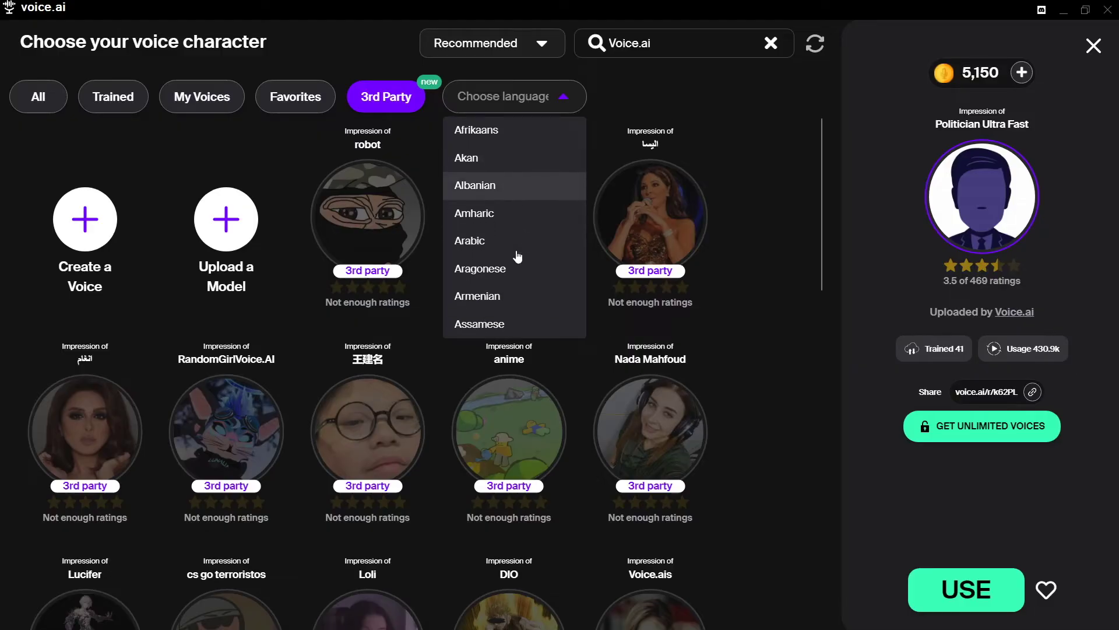
pyautogui.scroll(-5, 517, 255)
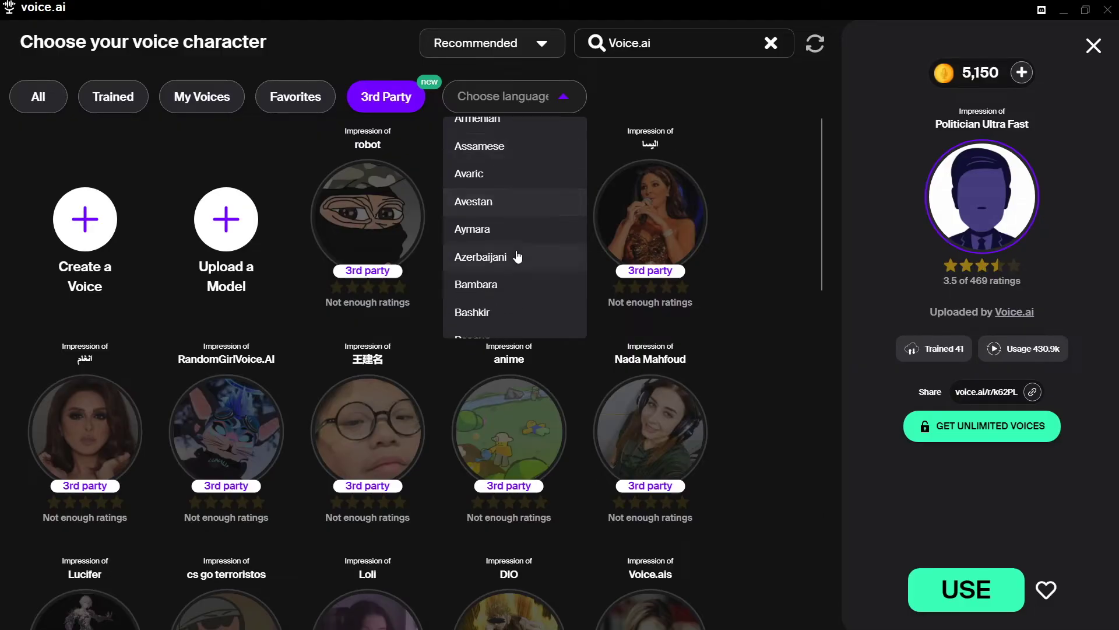
pyautogui.scroll(-8, 517, 255)
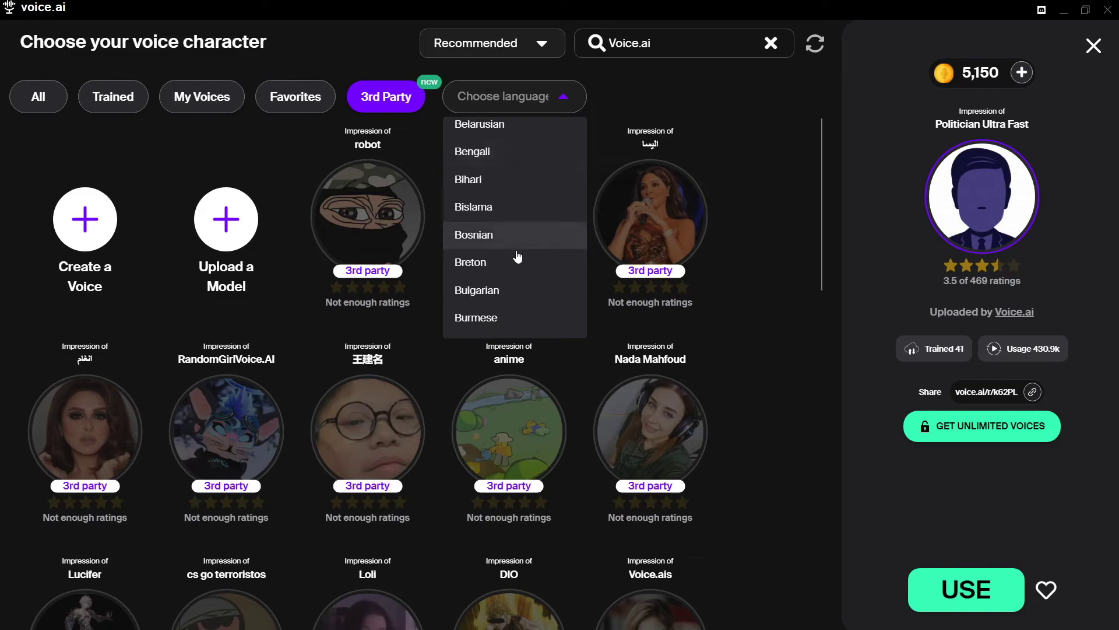
pyautogui.scroll(-5, 517, 256)
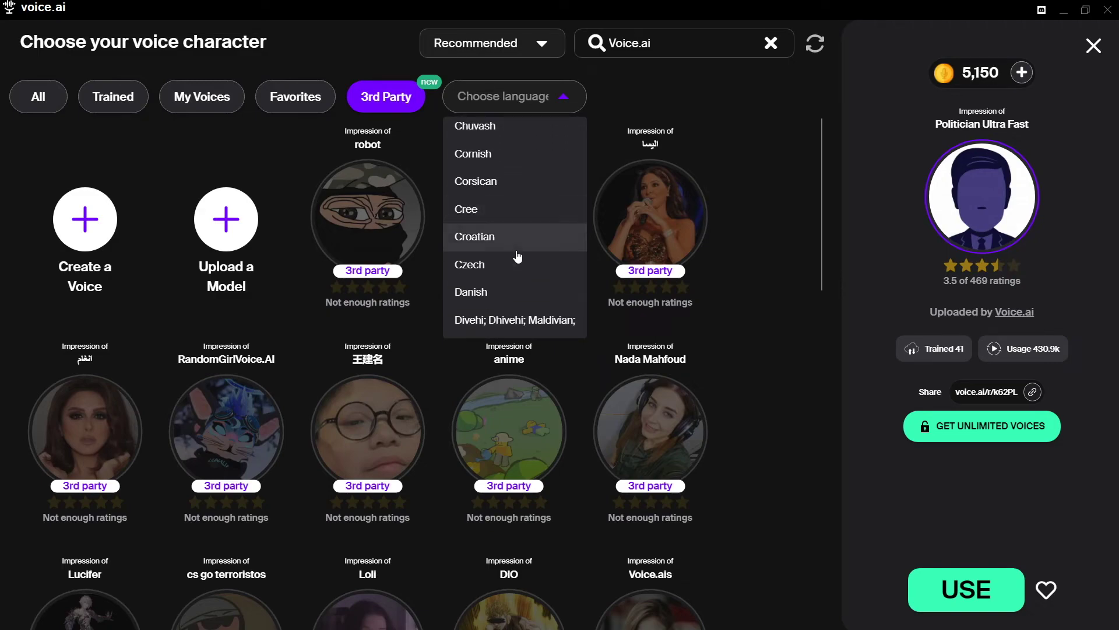
pyautogui.scroll(-2, 517, 256)
pyautogui.scroll(-4, 517, 255)
pyautogui.scroll(10, 518, 256)
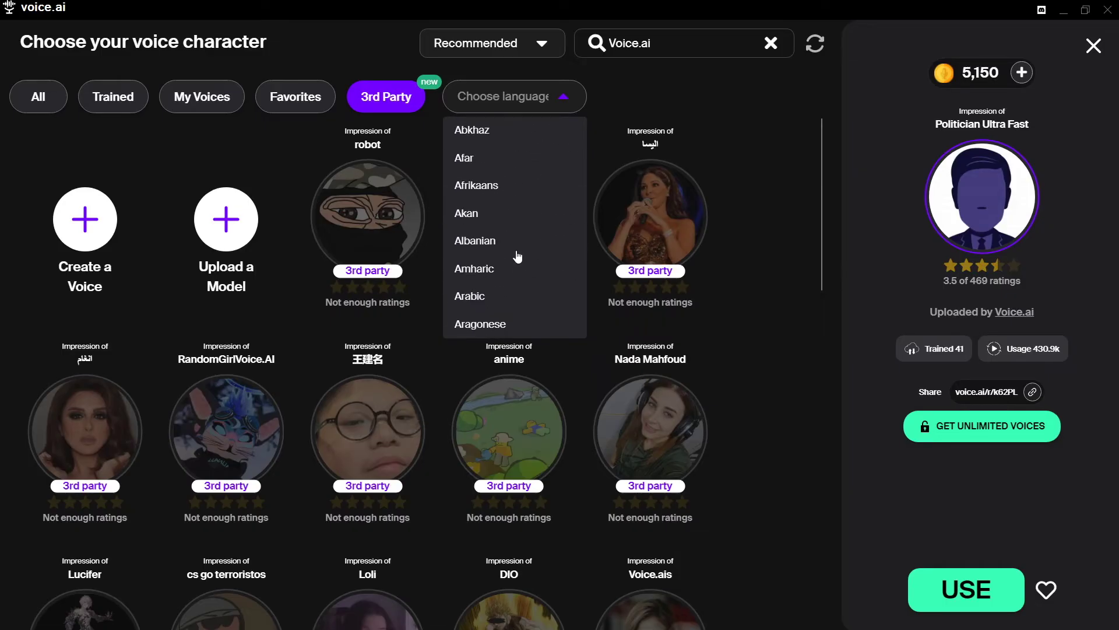
pyautogui.click(659, 98)
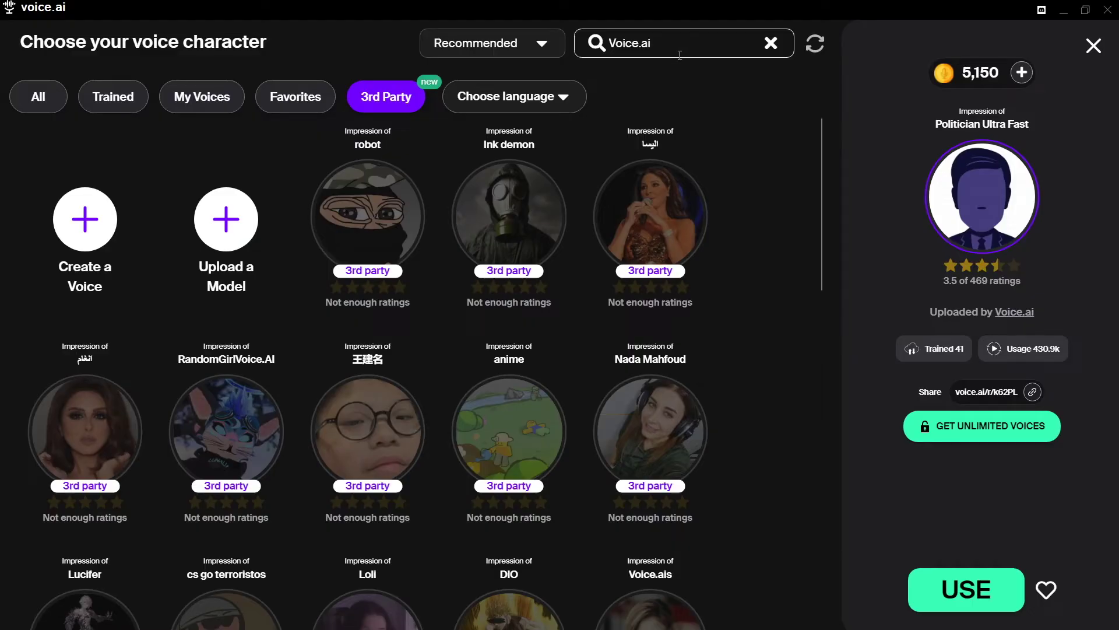
# Step: Replace the search text with 'homer simpson' and view the donut-holding Homer Simpson voice's details
pyautogui.click(657, 38)
pyautogui.press('BackSpace')
pyautogui.press('BackSpace')
pyautogui.press('BackSpace')
pyautogui.press('BackSpace')
pyautogui.press('BackSpace')
pyautogui.press('BackSpace')
pyautogui.press('BackSpace')
pyautogui.press('BackSpace')
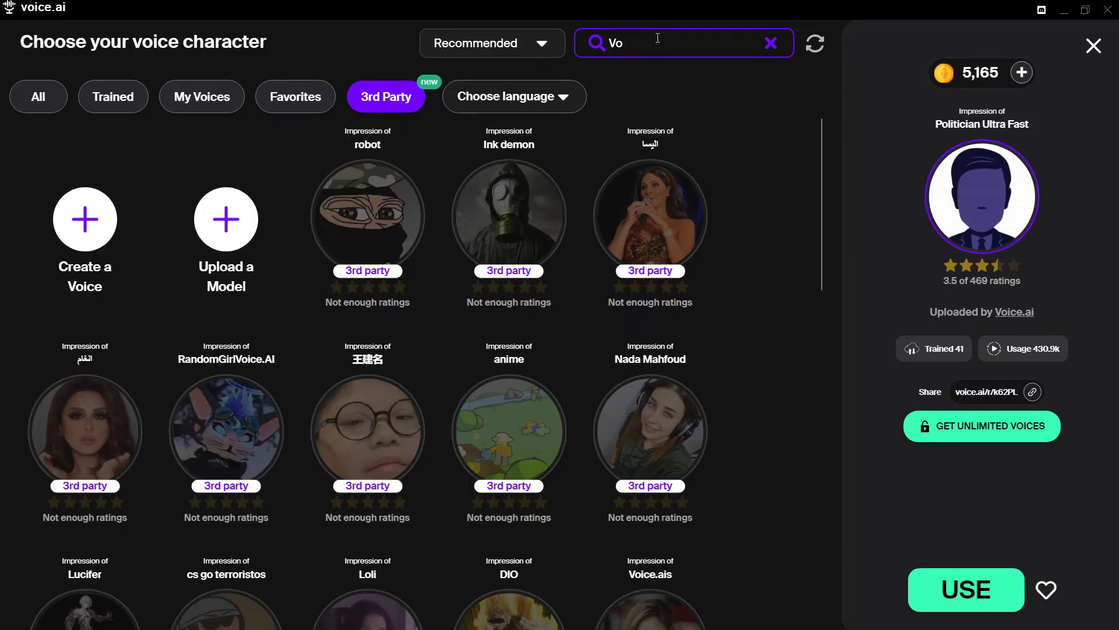
pyautogui.write('homer simpson')
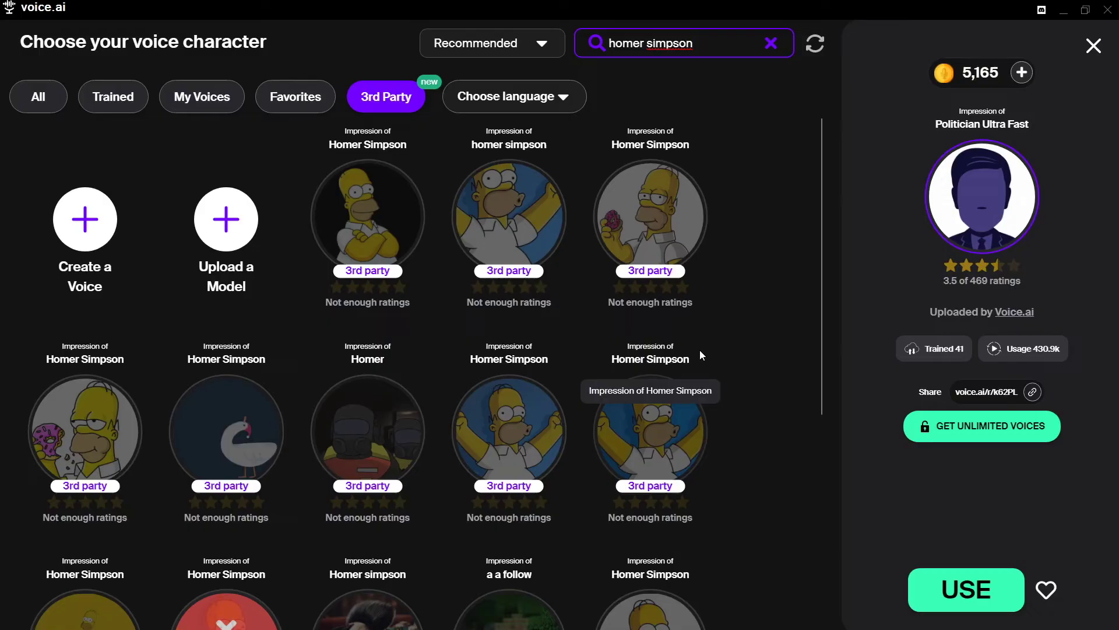
pyautogui.scroll(-5, 699, 350)
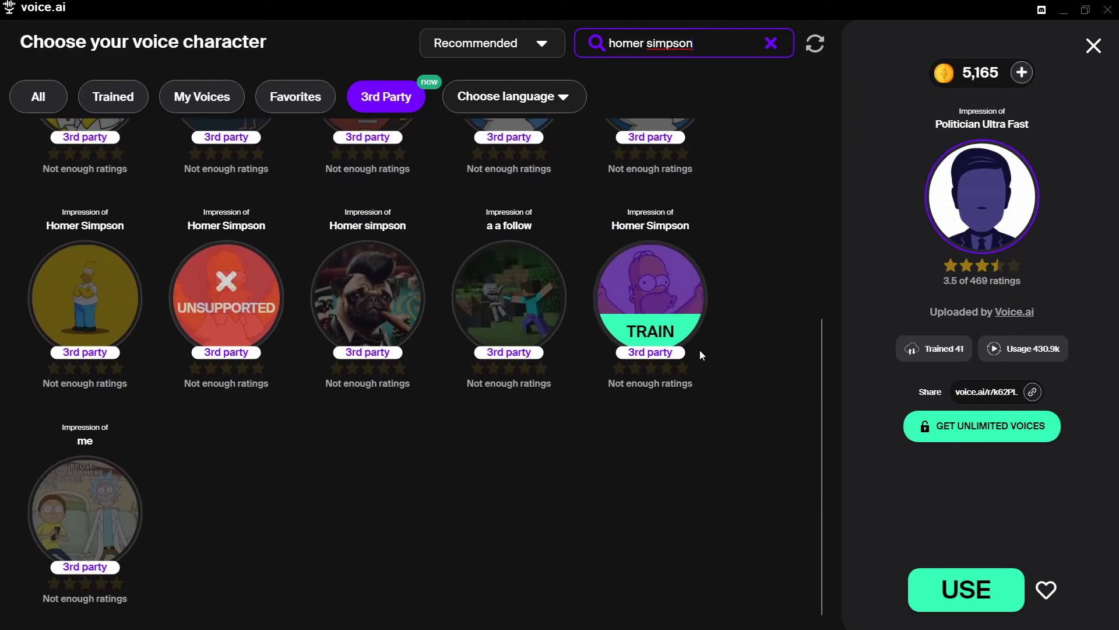
pyautogui.scroll(5, 700, 354)
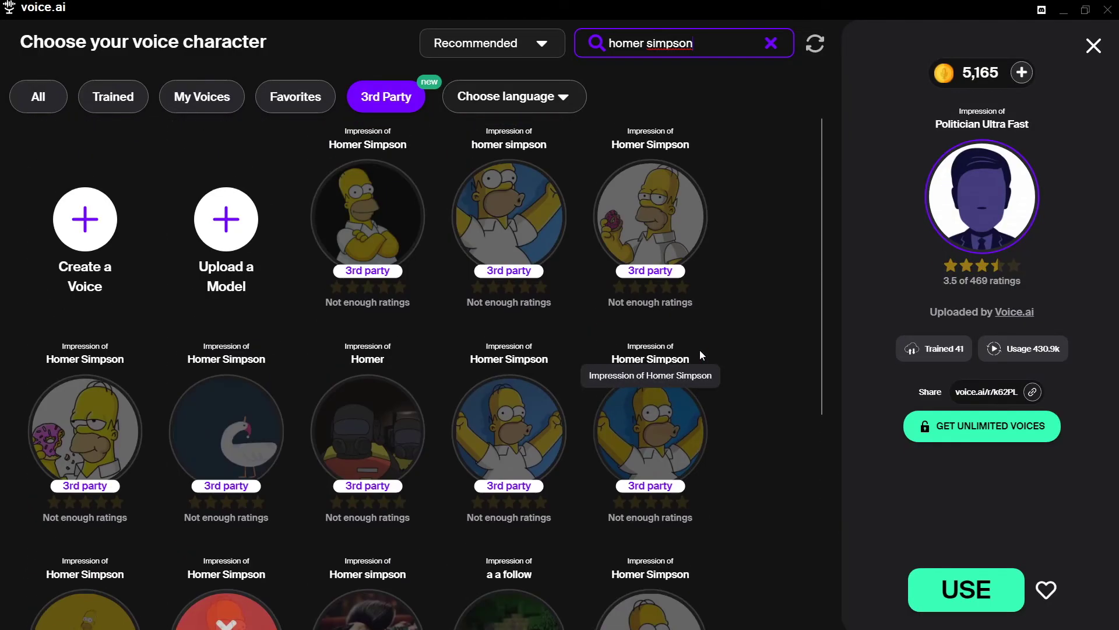
pyautogui.click(701, 353)
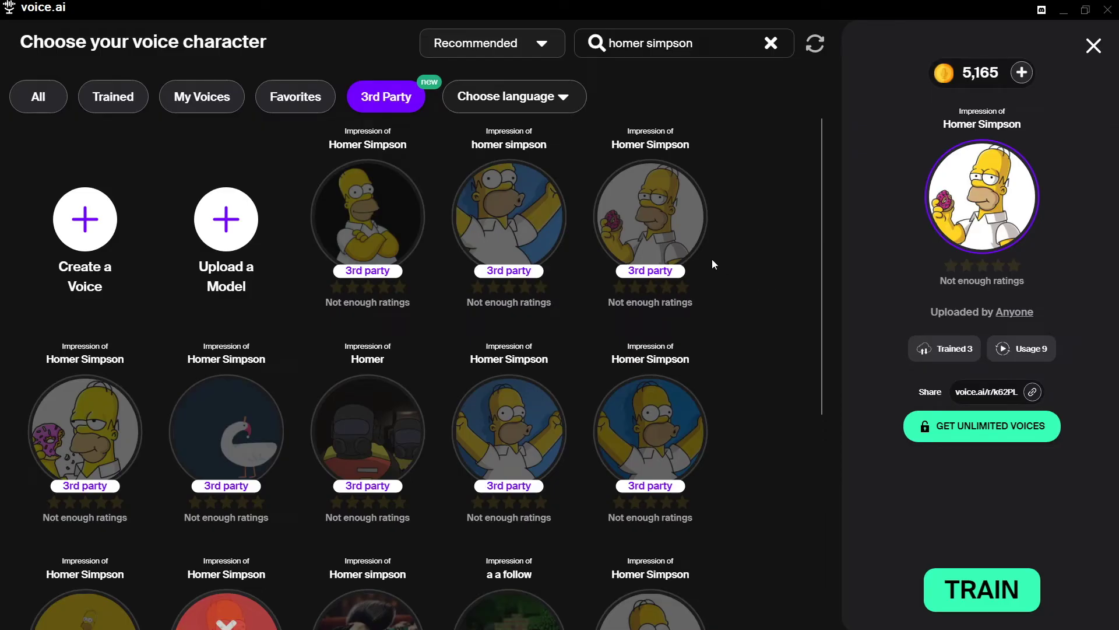
pyautogui.moveTo(646, 238)
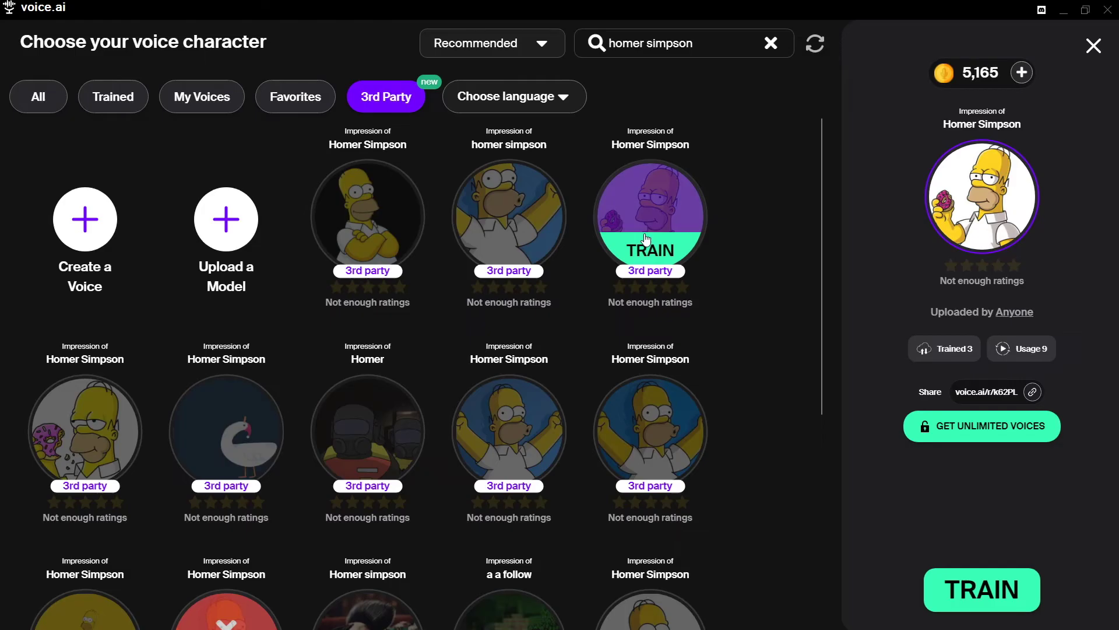
pyautogui.click(646, 238)
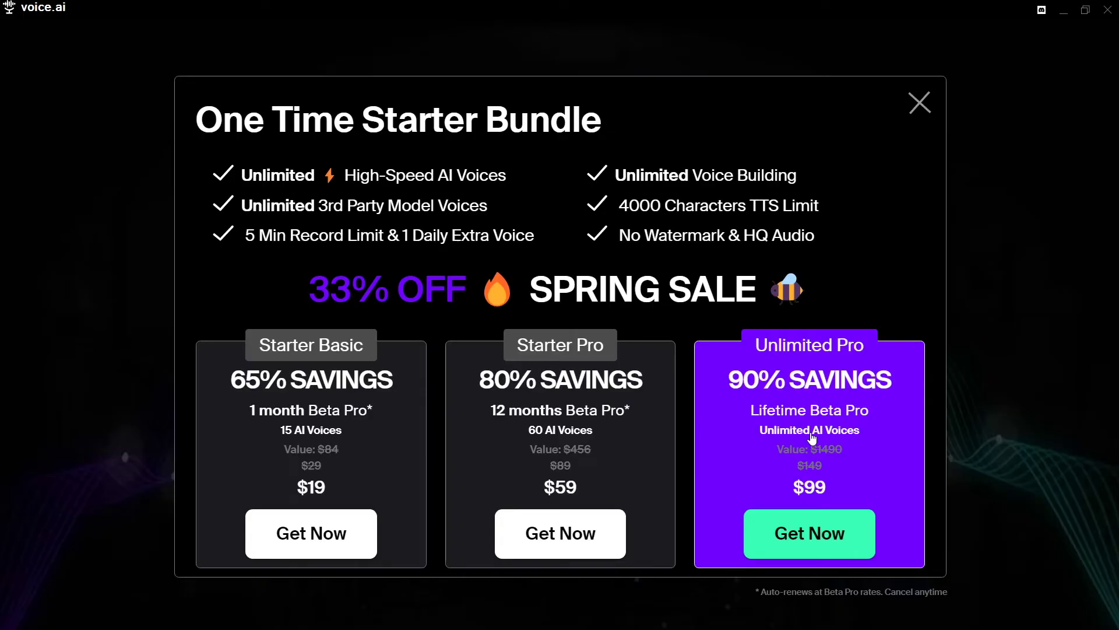
pyautogui.click(921, 102)
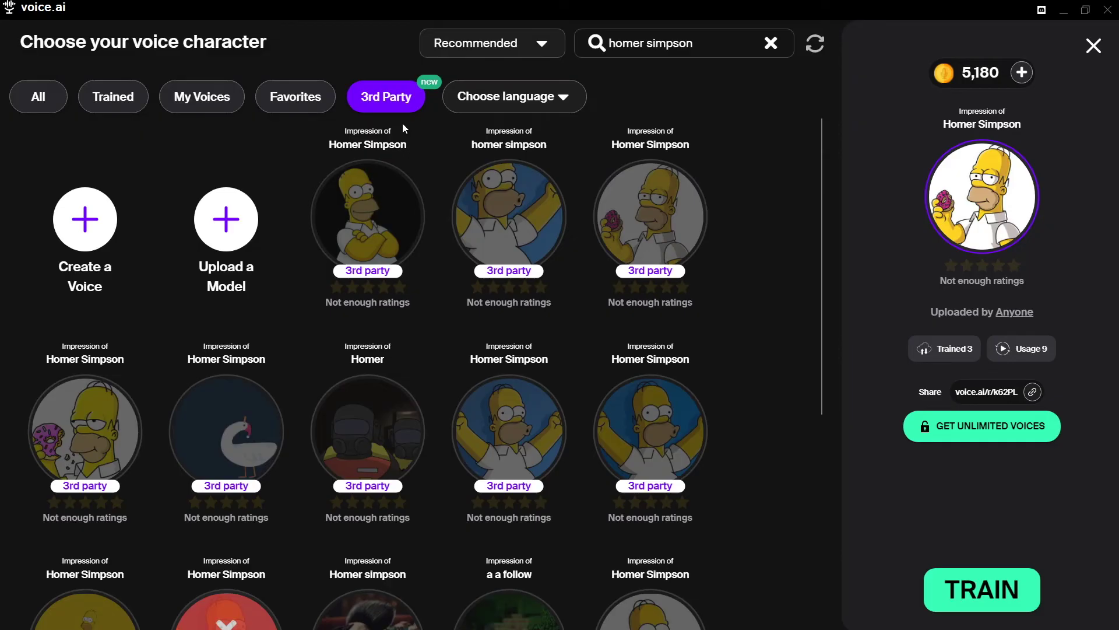
# Step: Show Homer Simpson voices from all categories, cancel training the top-rated one, stop its sample, and clear the search
pyautogui.click(42, 100)
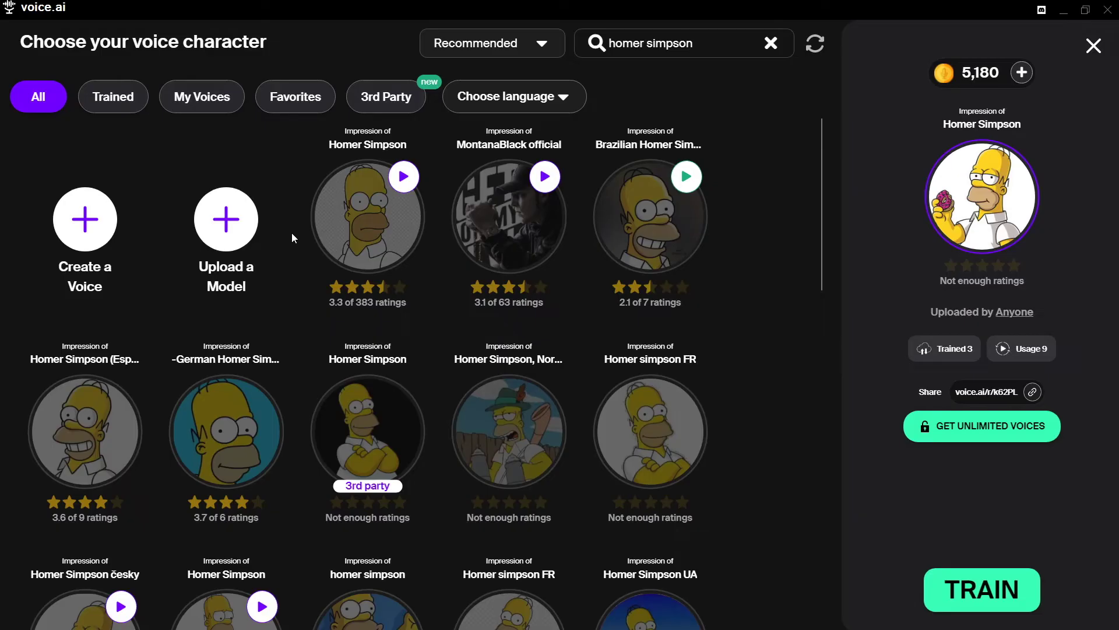
pyautogui.click(354, 248)
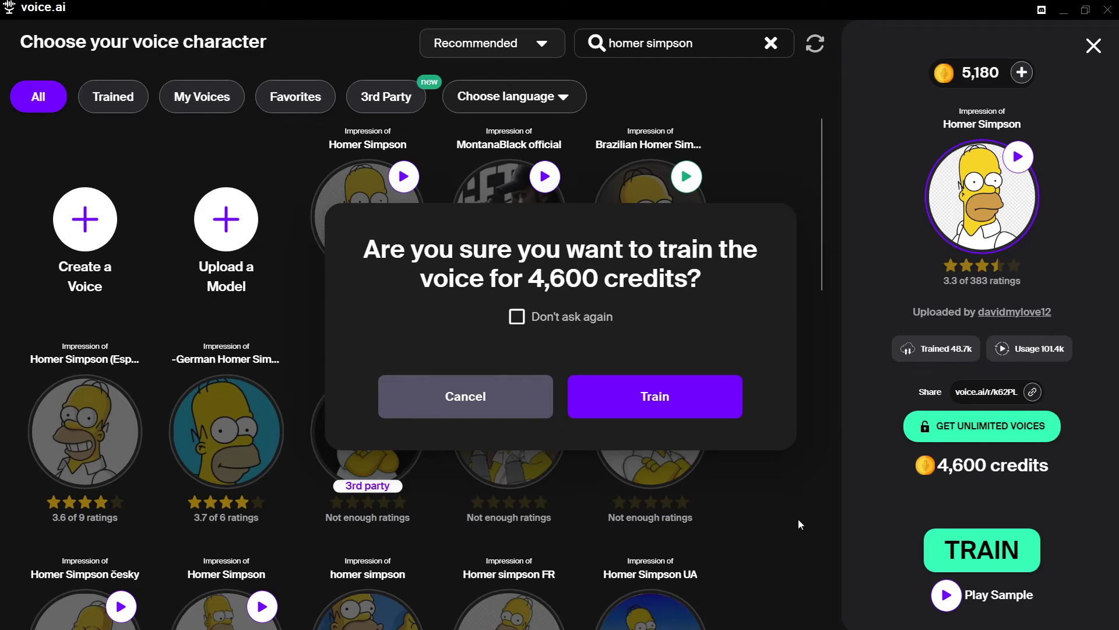
pyautogui.click(947, 596)
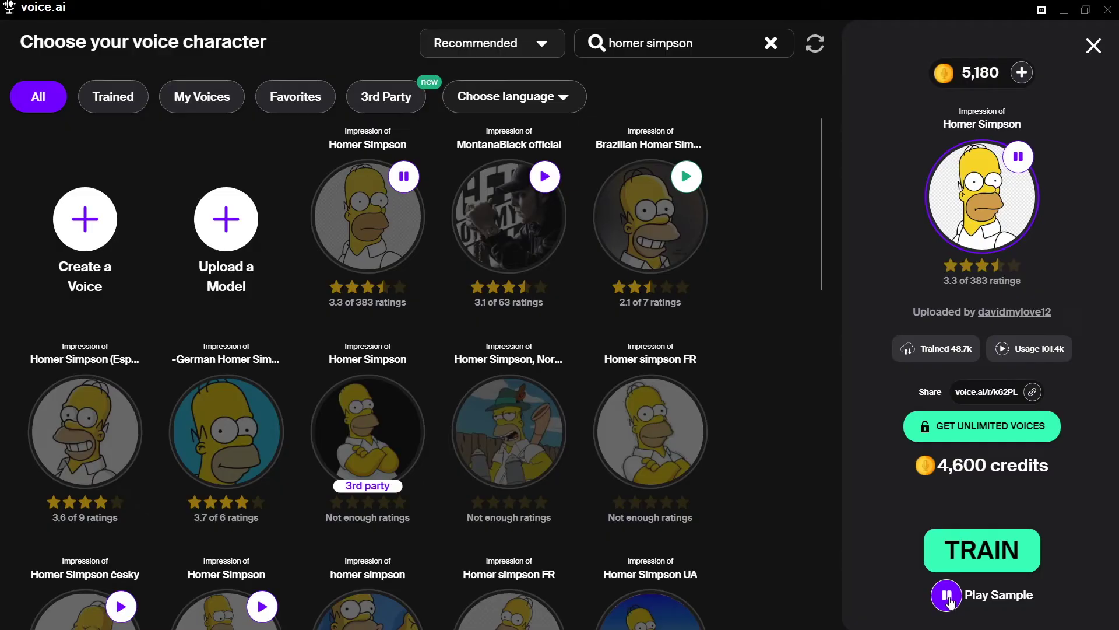
pyautogui.click(949, 599)
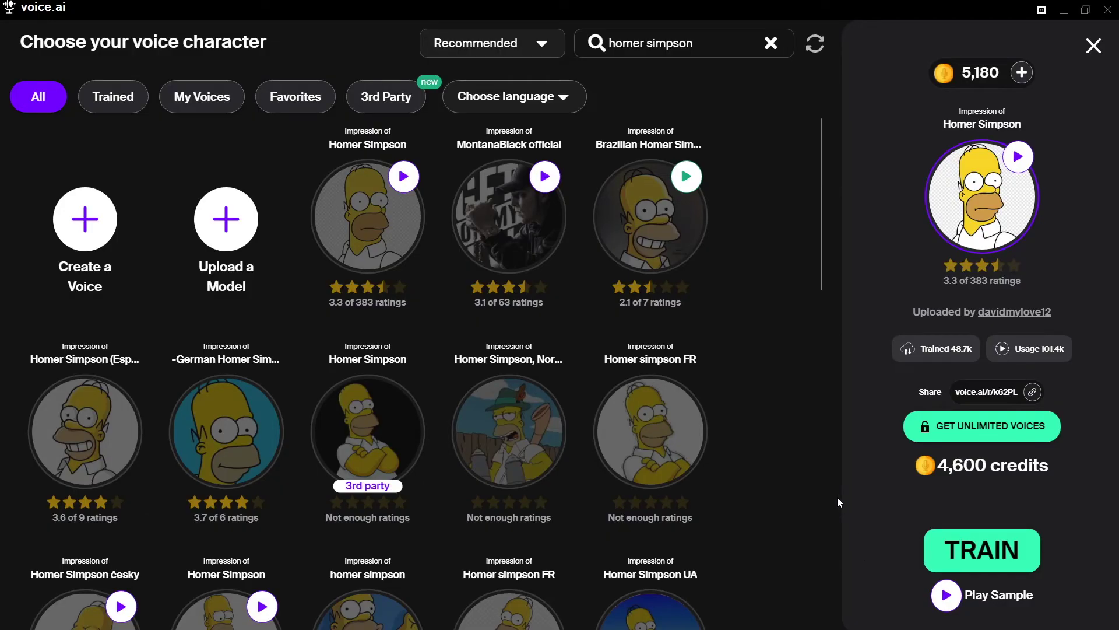
pyautogui.click(771, 43)
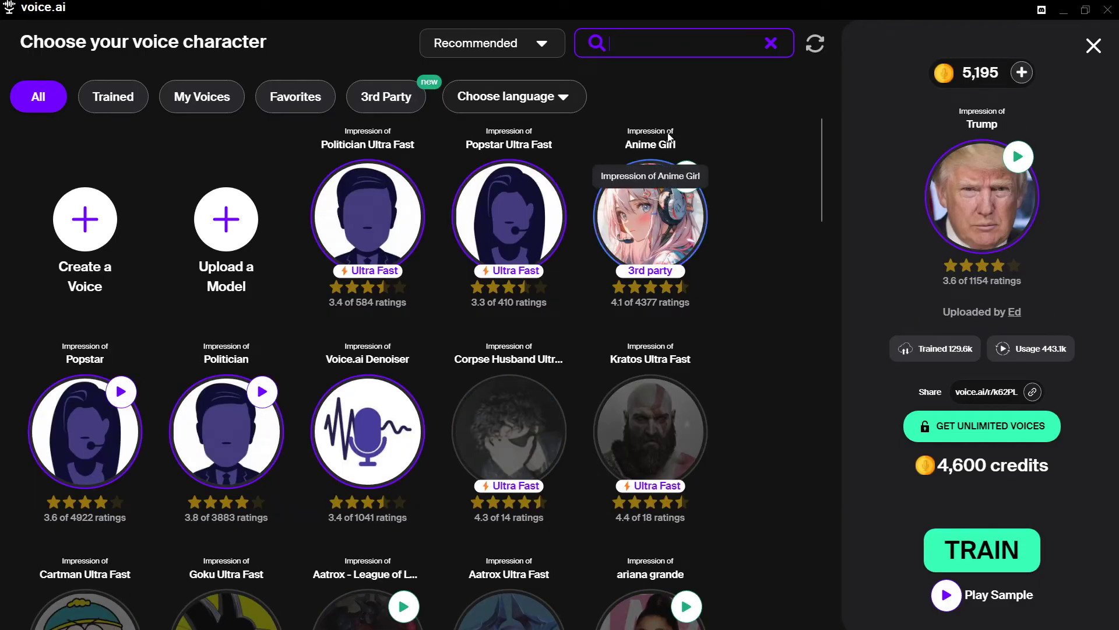
# Step: Sort the voice grid by Top Quality and scroll down to the Morgan Freeman voice
pyautogui.click(533, 51)
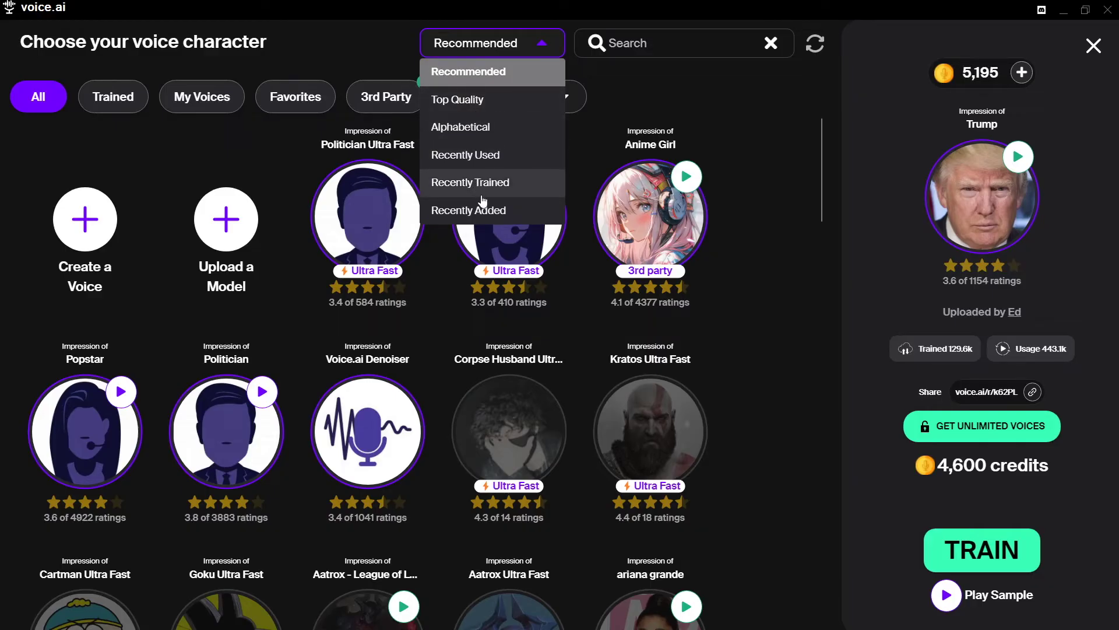
pyautogui.click(480, 99)
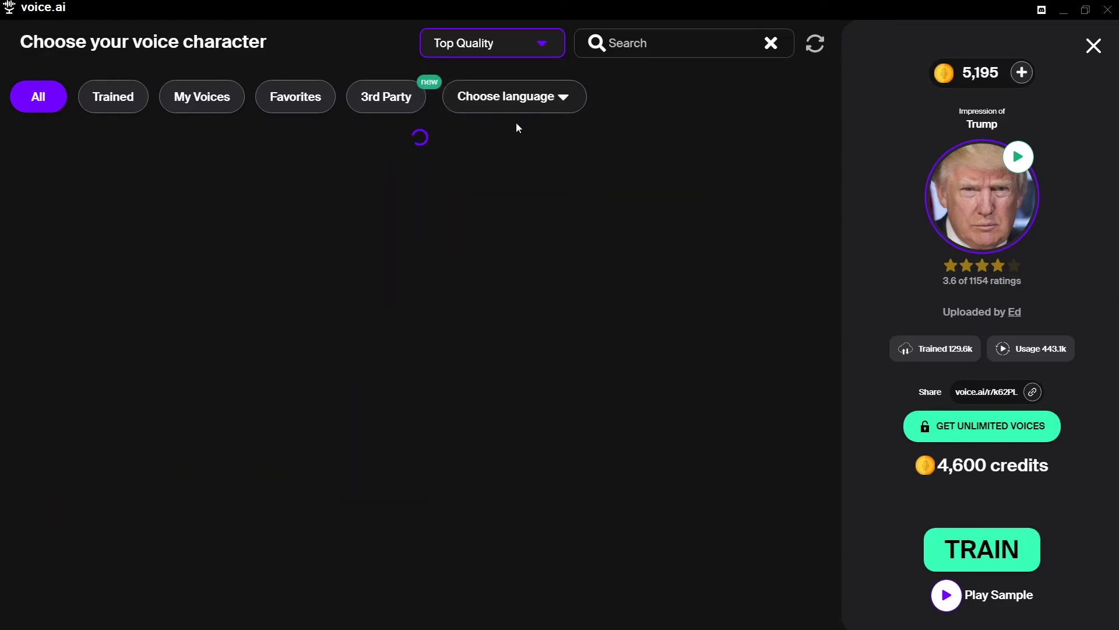
pyautogui.scroll(-3, 765, 358)
pyautogui.scroll(-3, 764, 359)
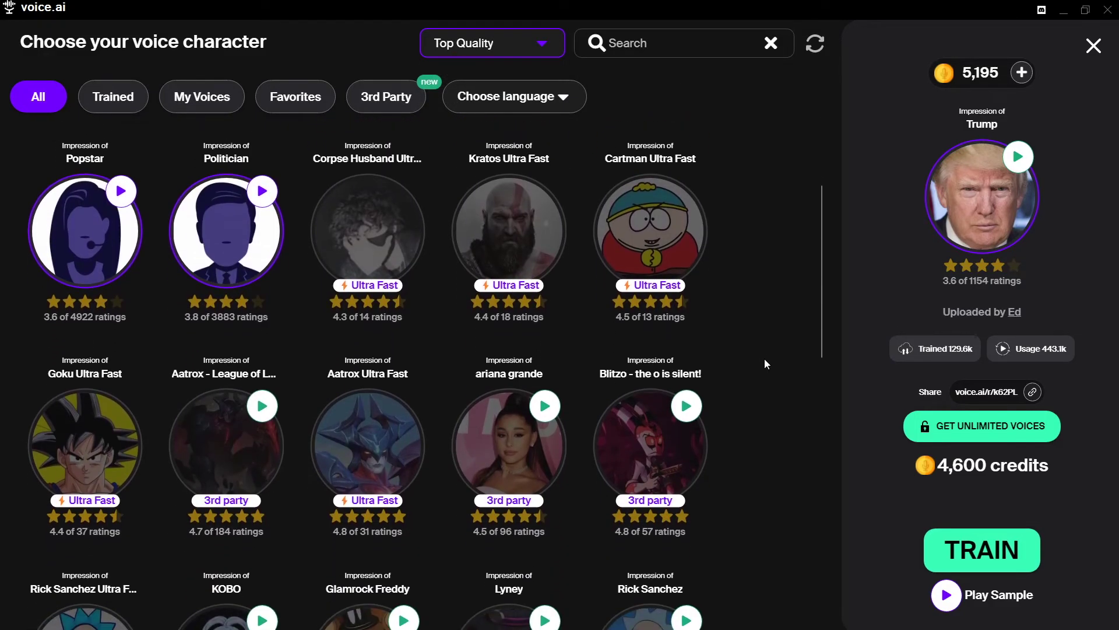
pyautogui.moveTo(541, 201)
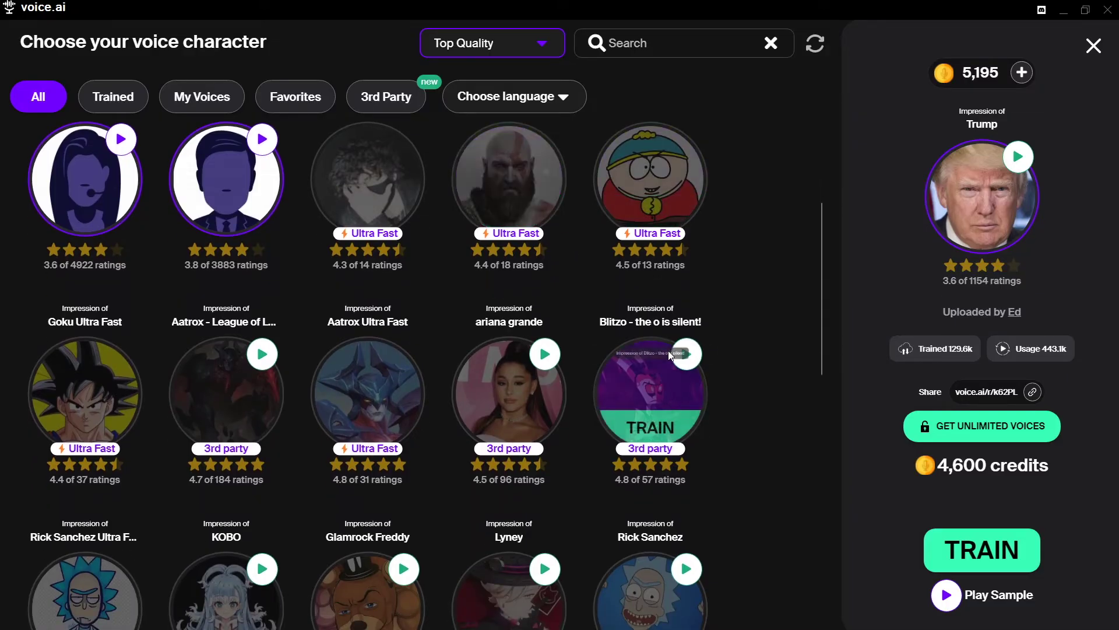
pyautogui.scroll(-7, 668, 351)
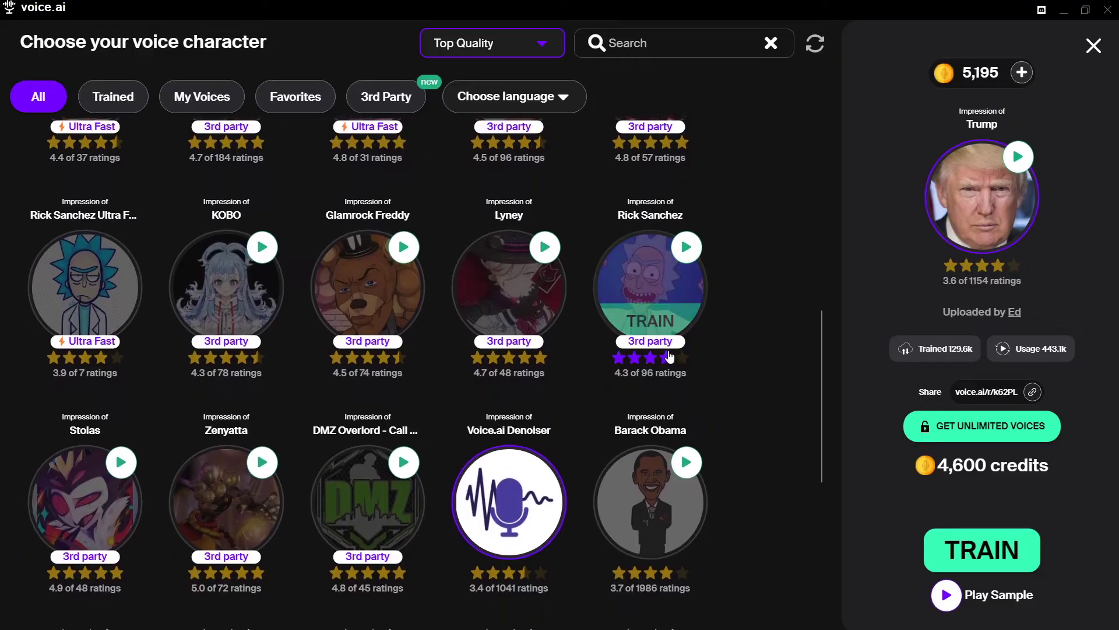
pyautogui.scroll(6, 670, 356)
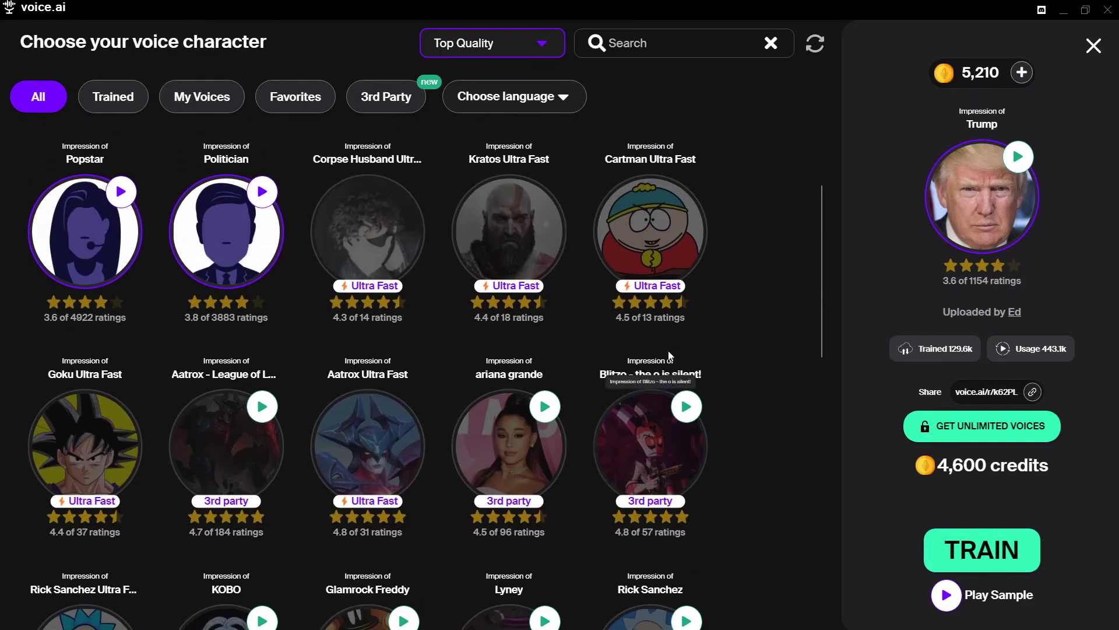
pyautogui.scroll(-14, 668, 351)
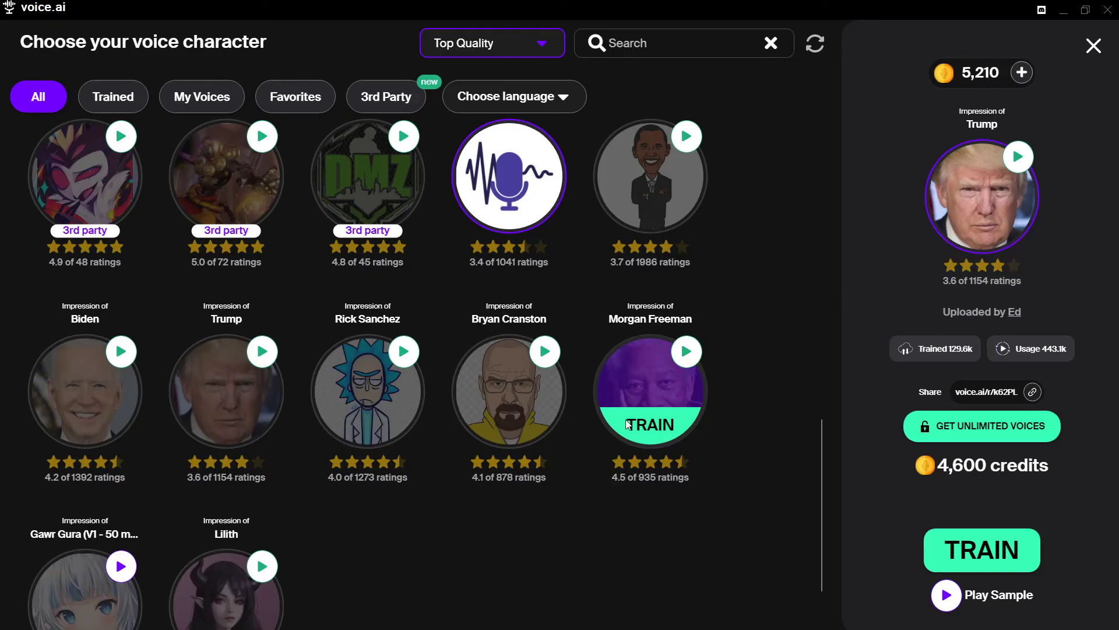
# Step: Train the Morgan Freeman voice for 4,600 credits and make it the active voice
pyautogui.click(634, 418)
pyautogui.click(634, 418)
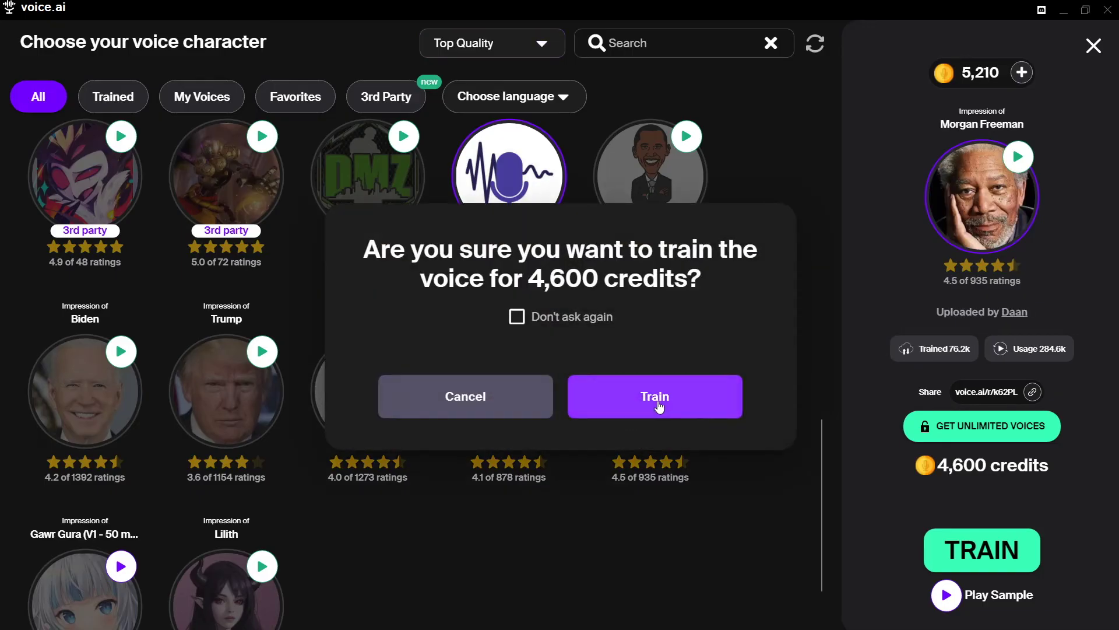
pyautogui.click(679, 408)
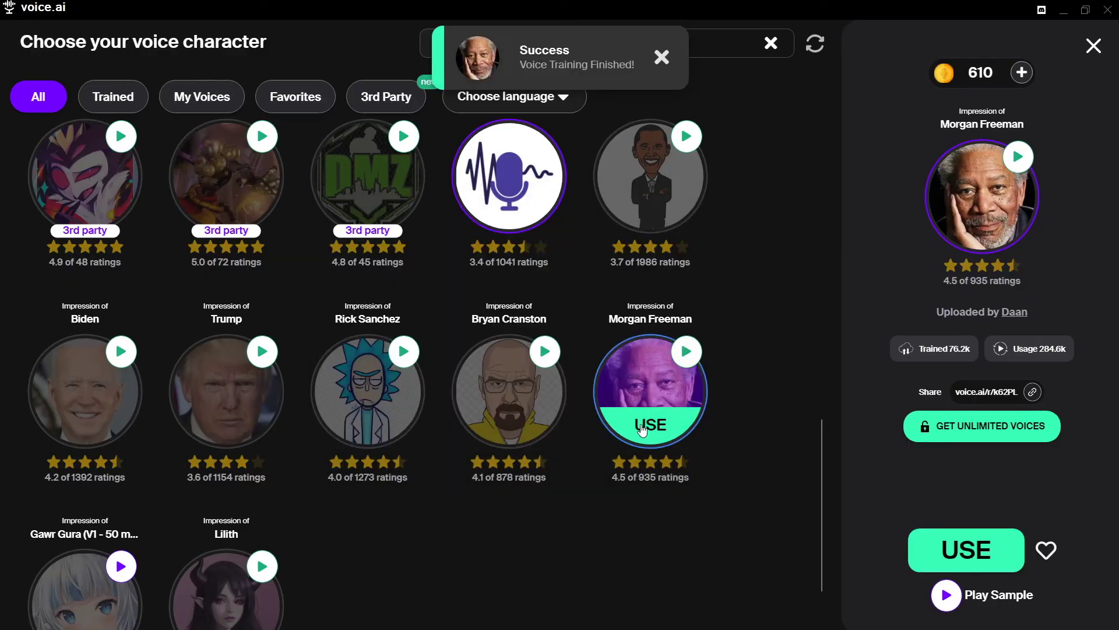
pyautogui.click(643, 430)
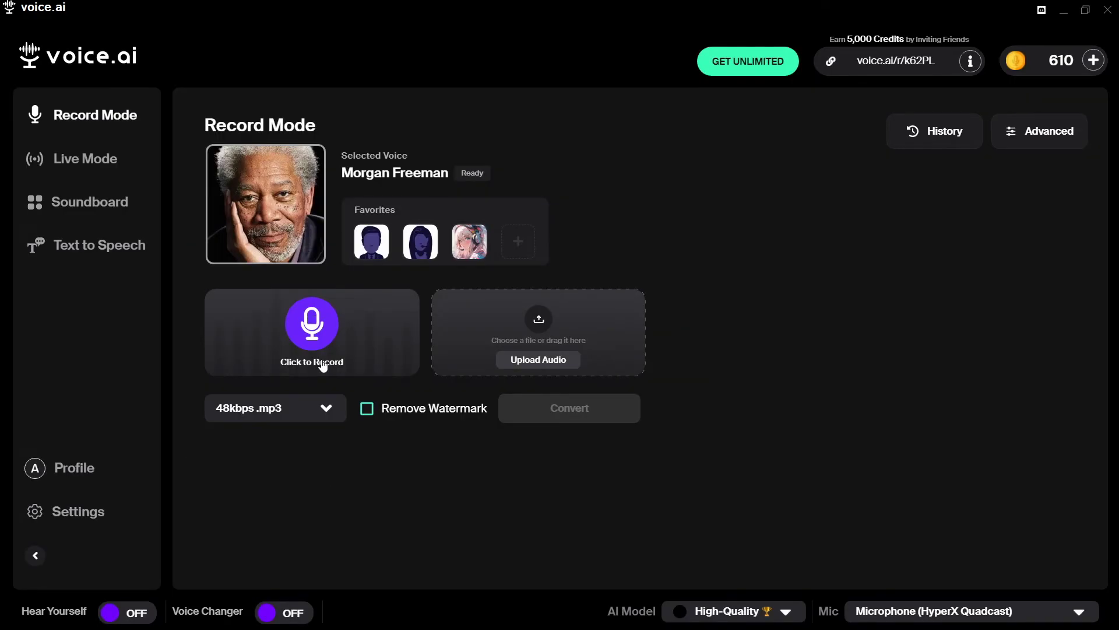
# Step: Set the output format to 48kbps .mp3 and record a microphone clip for conversion
pyautogui.click(325, 411)
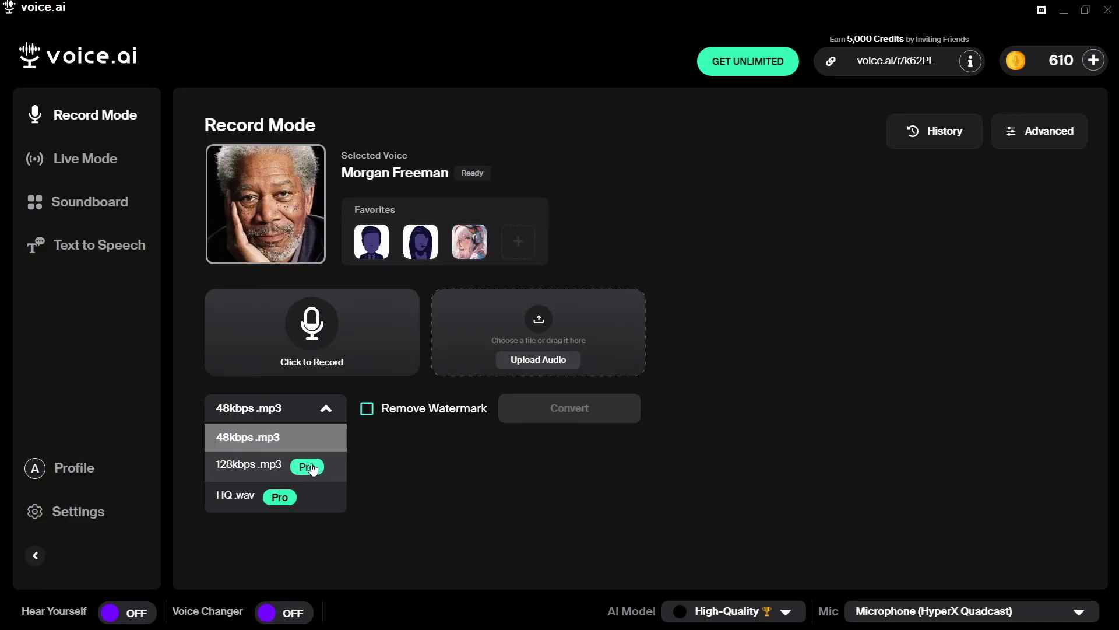
pyautogui.click(276, 443)
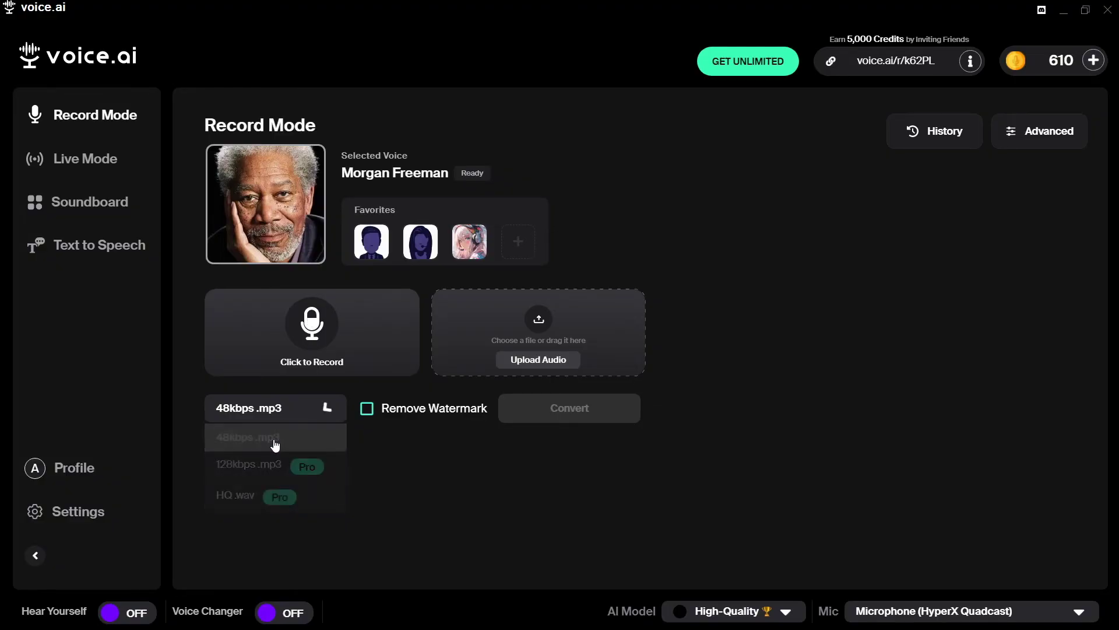
pyautogui.click(299, 346)
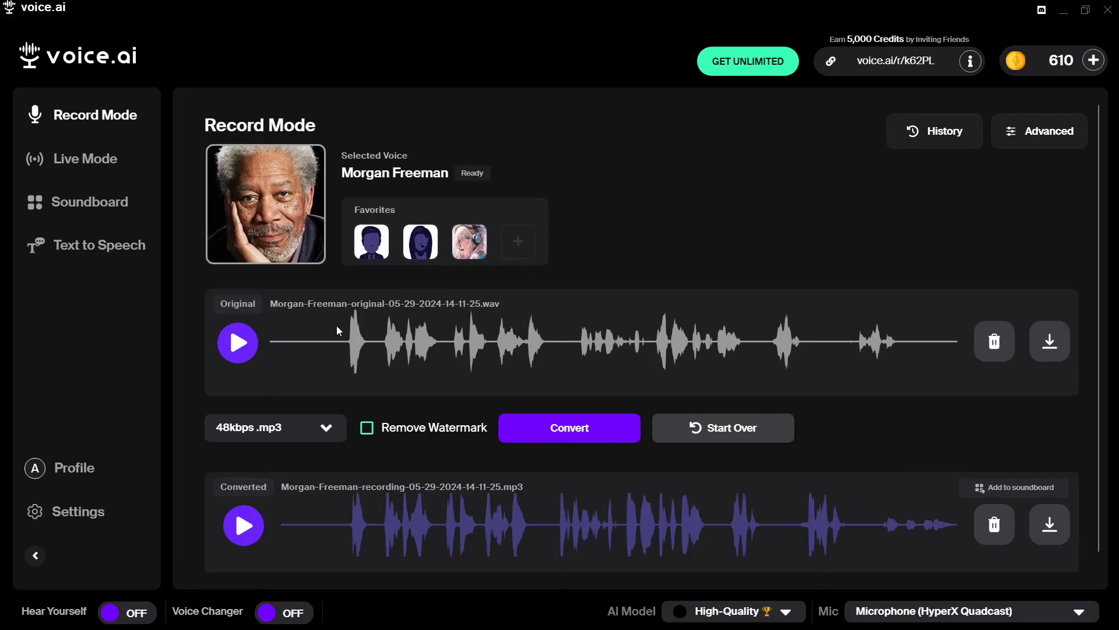
# Step: Preview the original clip, save the converted Morgan Freeman MP3 to Downloads, then start over
pyautogui.click(233, 344)
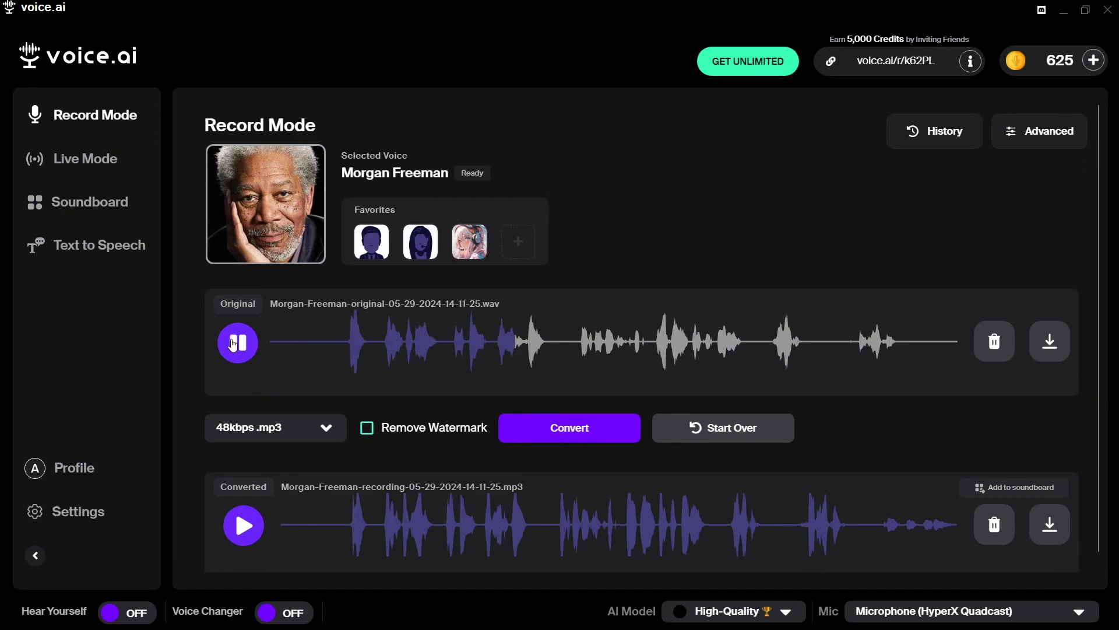
pyautogui.click(233, 343)
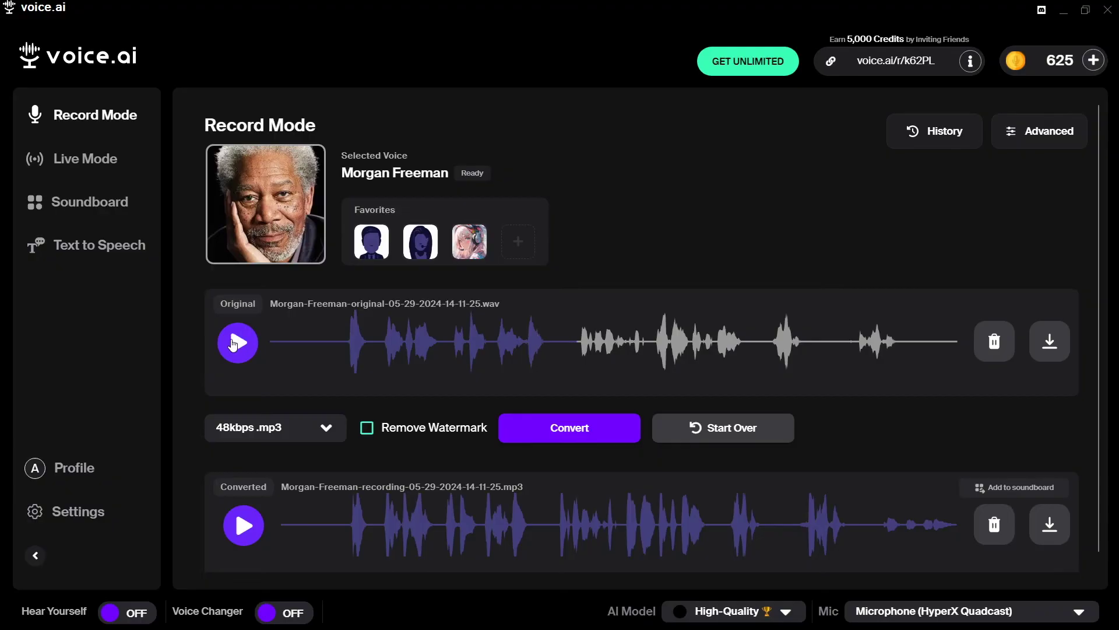
pyautogui.click(1050, 524)
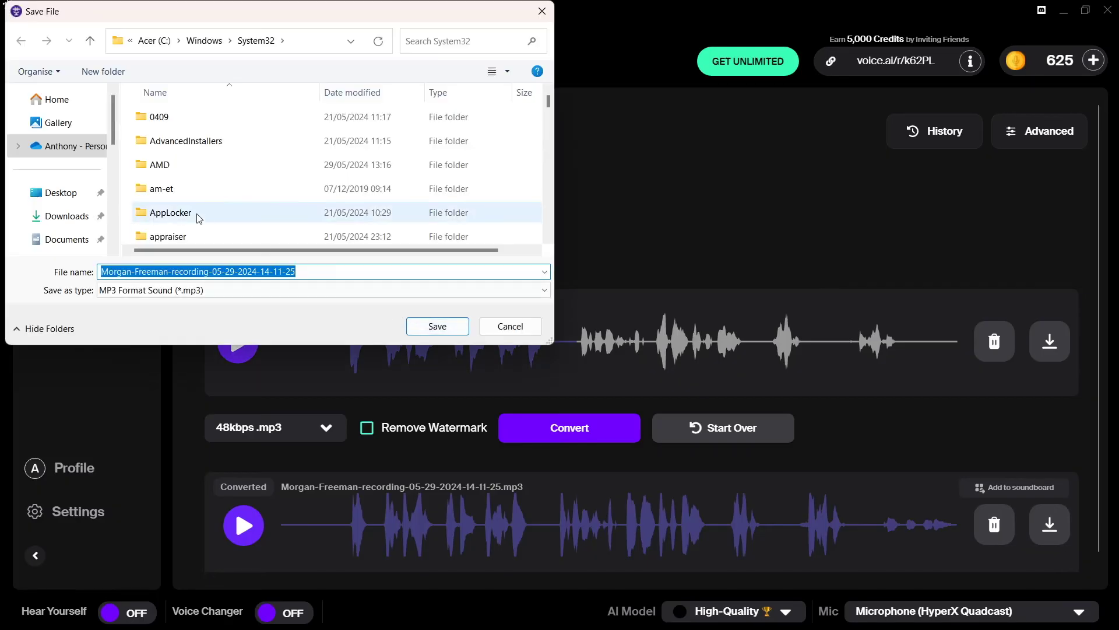
pyautogui.click(78, 219)
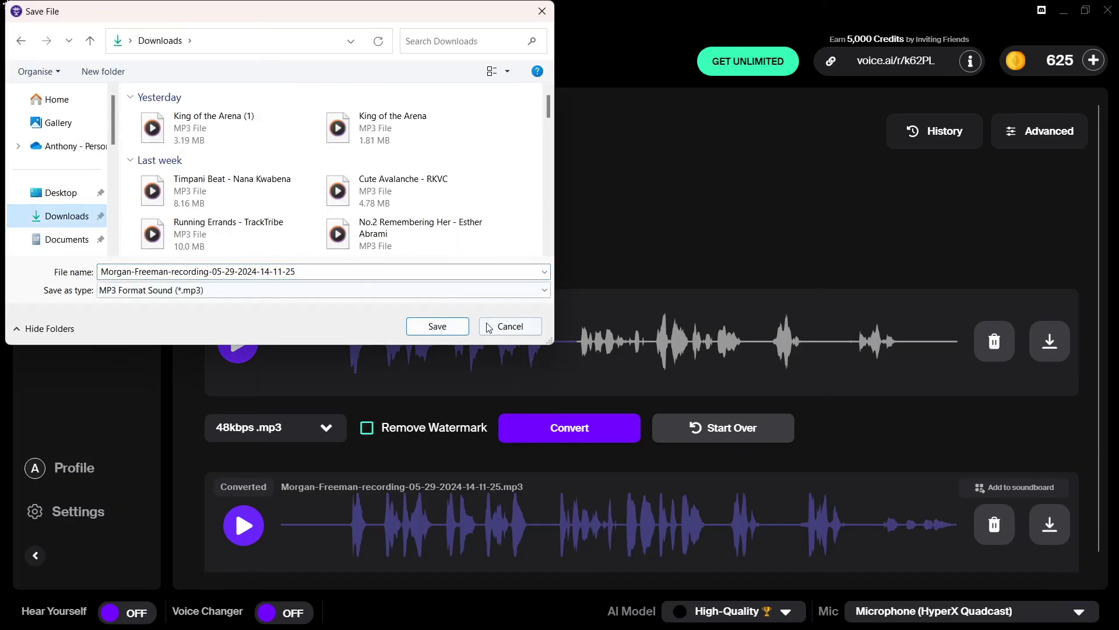
pyautogui.click(452, 326)
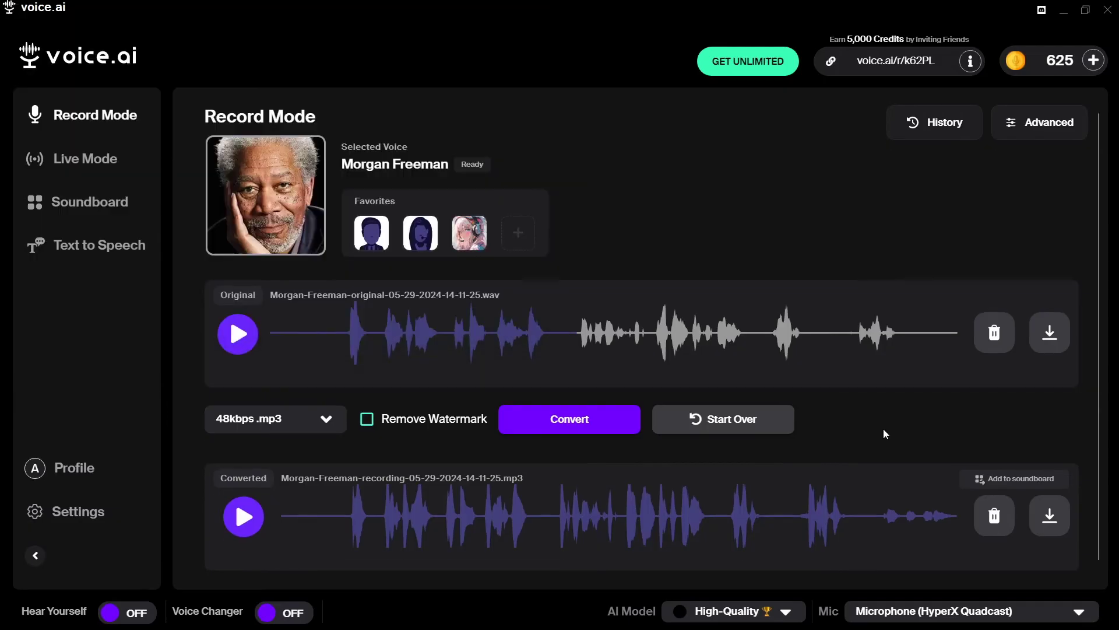
pyautogui.click(732, 420)
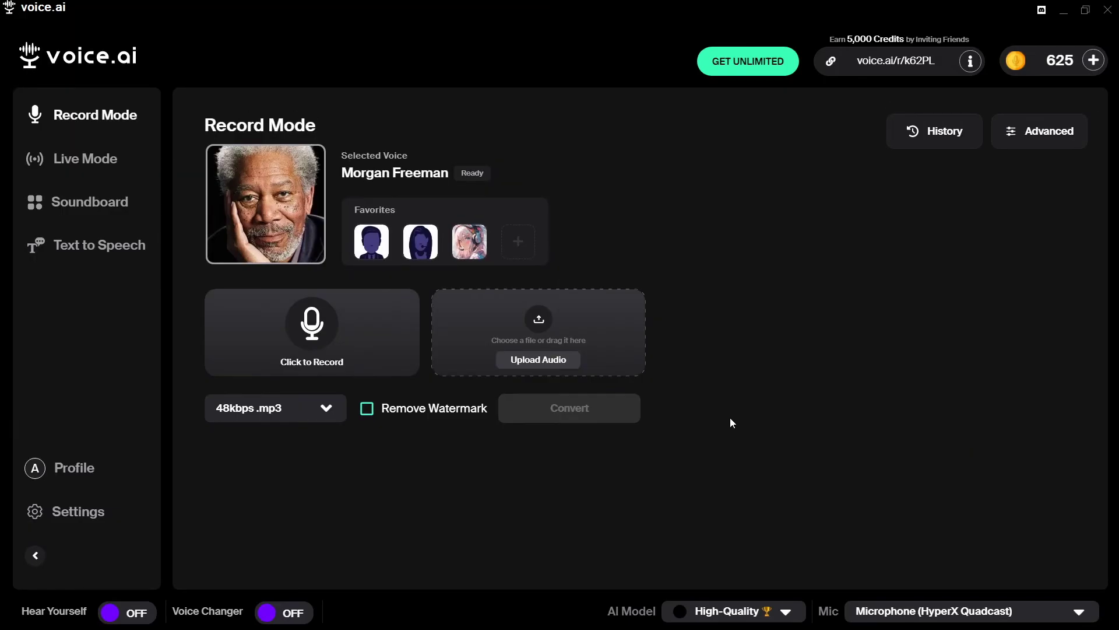